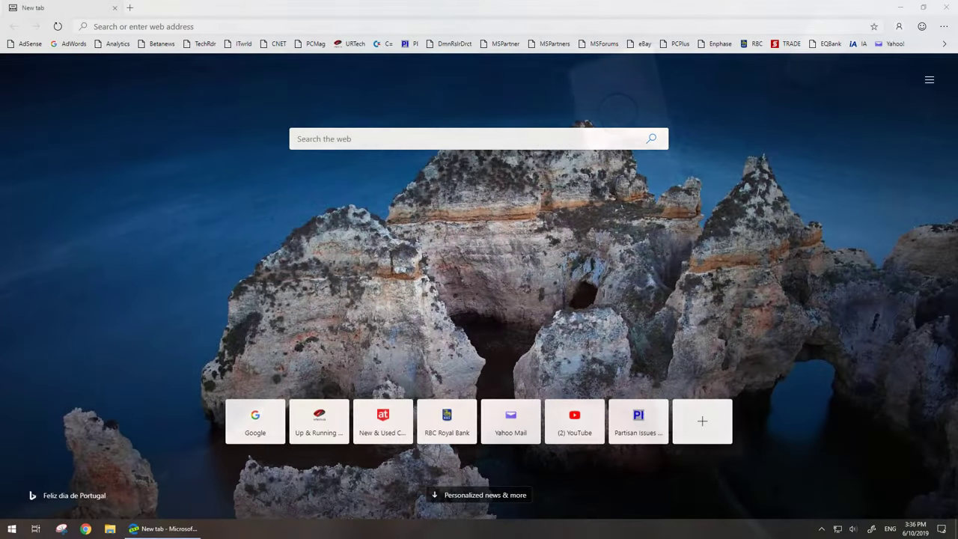
Go to logitech.com in Microsoft Edge.
{"action": "left_click", "coordinate": [207, 28]}
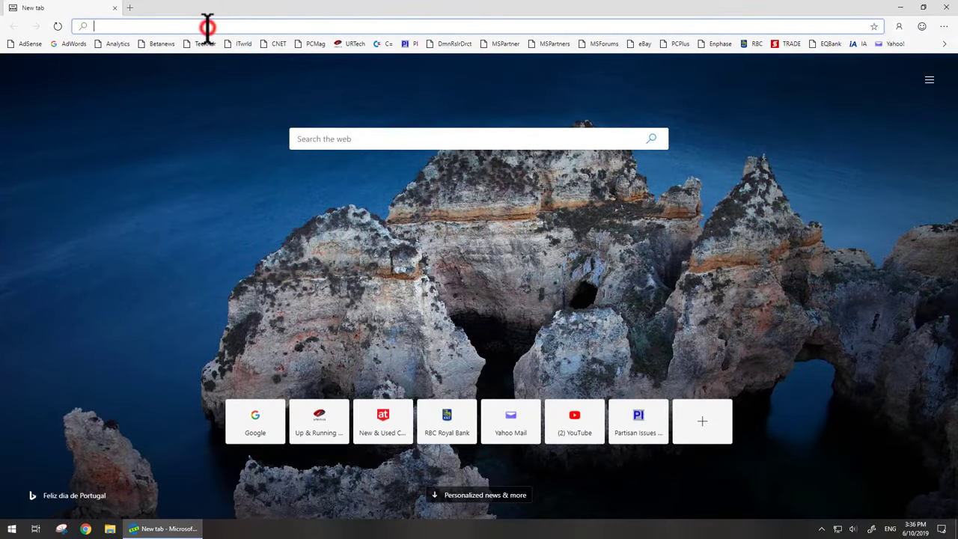
{"action": "type", "text": "logi"}
{"action": "key", "text": "BackSpace"}
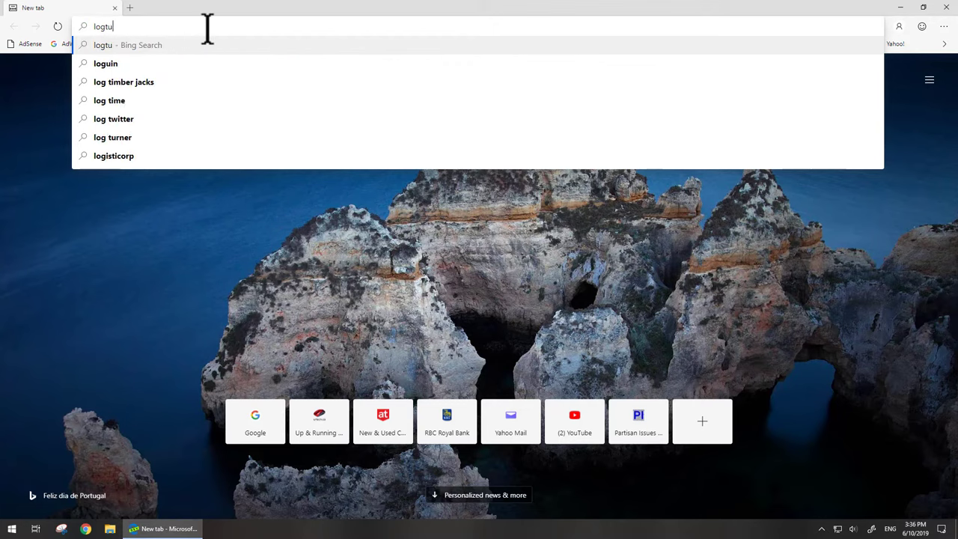
{"action": "type", "text": "it"}
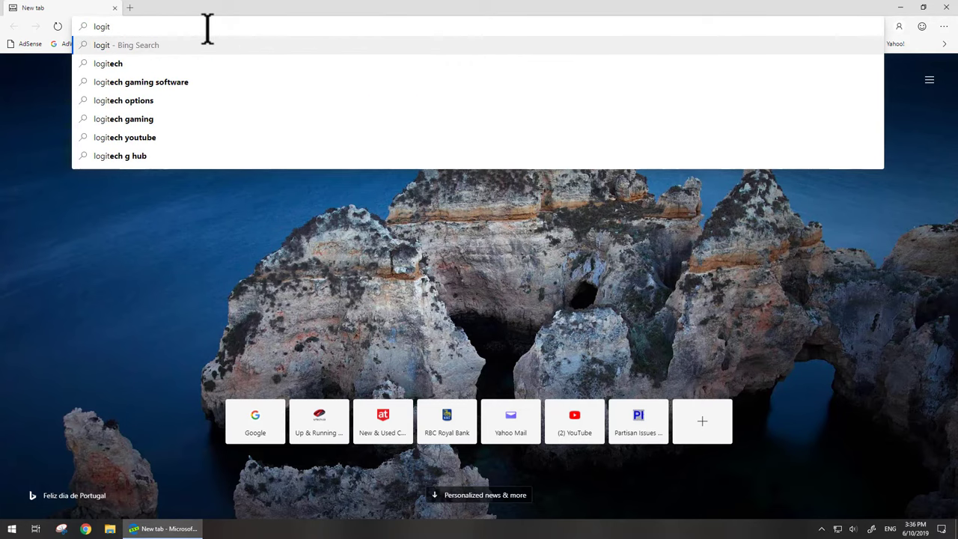
{"action": "type", "text": "ech.com"}
{"action": "key", "text": "Return"}
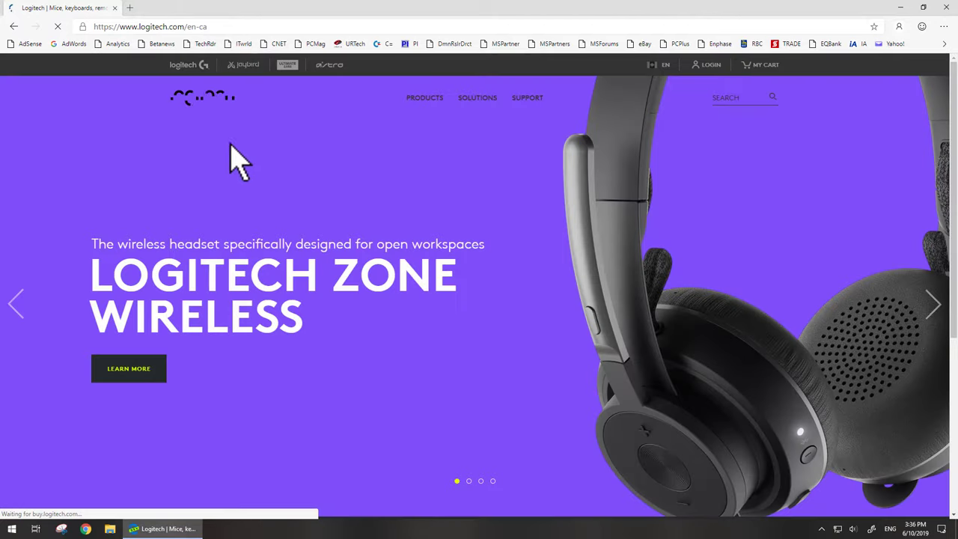
Download the Windows 10 Logitech Presentation software from the Spotlight page and show the installer in its folder.
{"action": "mouse_move", "coordinate": [432, 102]}
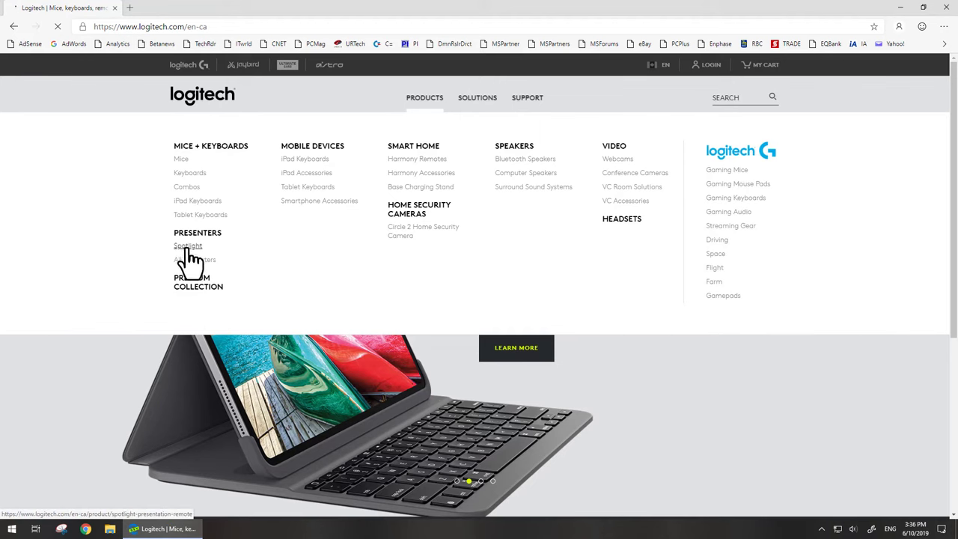
{"action": "left_click", "coordinate": [189, 247]}
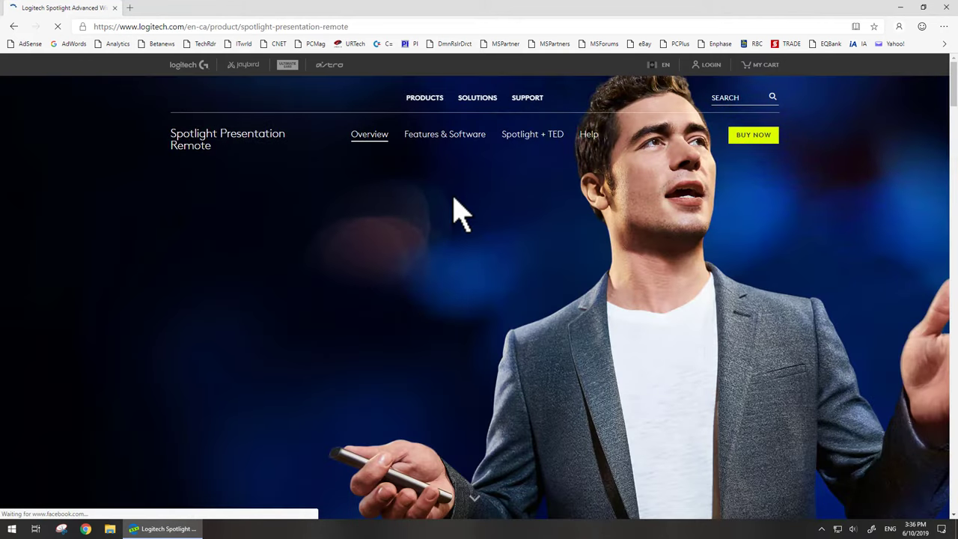
{"action": "left_click", "coordinate": [454, 139]}
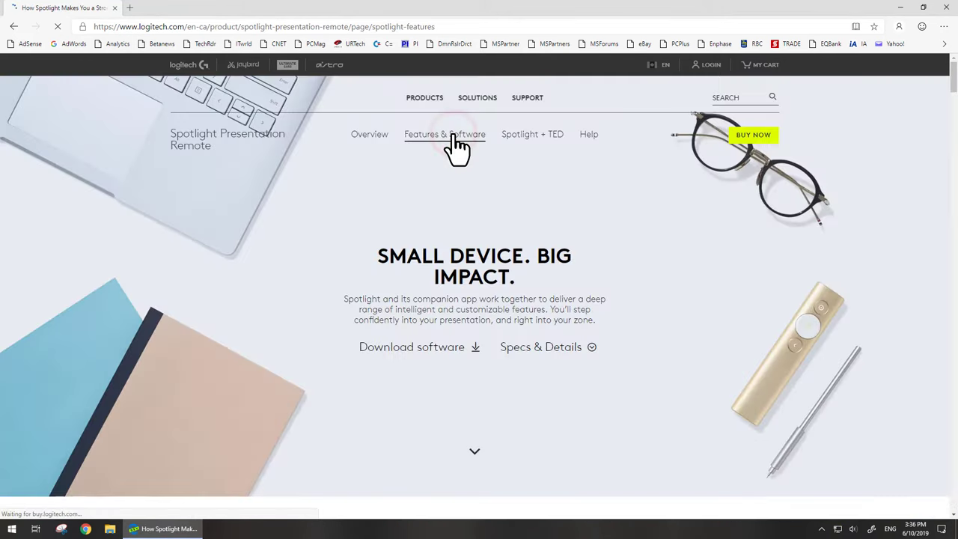
{"action": "left_click", "coordinate": [442, 347]}
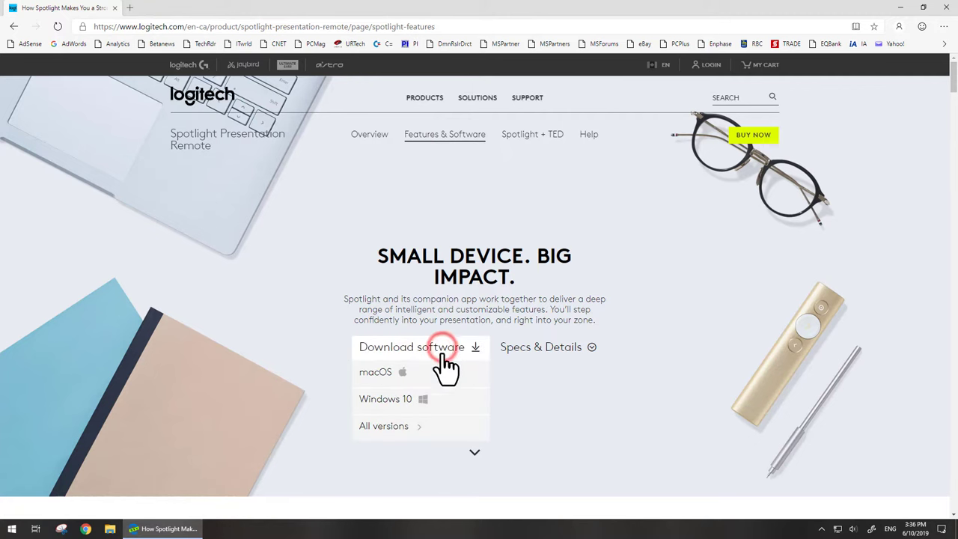
{"action": "left_click", "coordinate": [399, 401]}
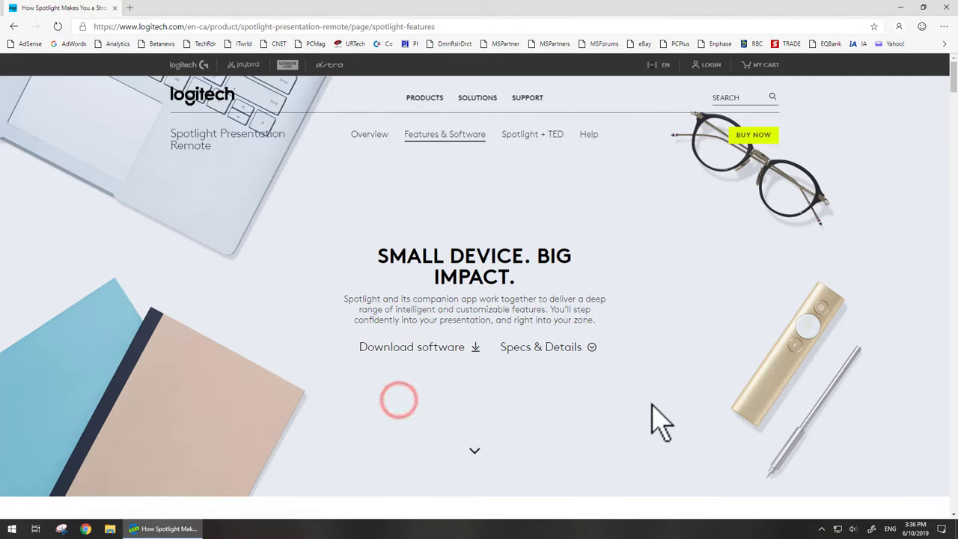
{"action": "left_click", "coordinate": [108, 499]}
{"action": "left_click", "coordinate": [154, 406]}
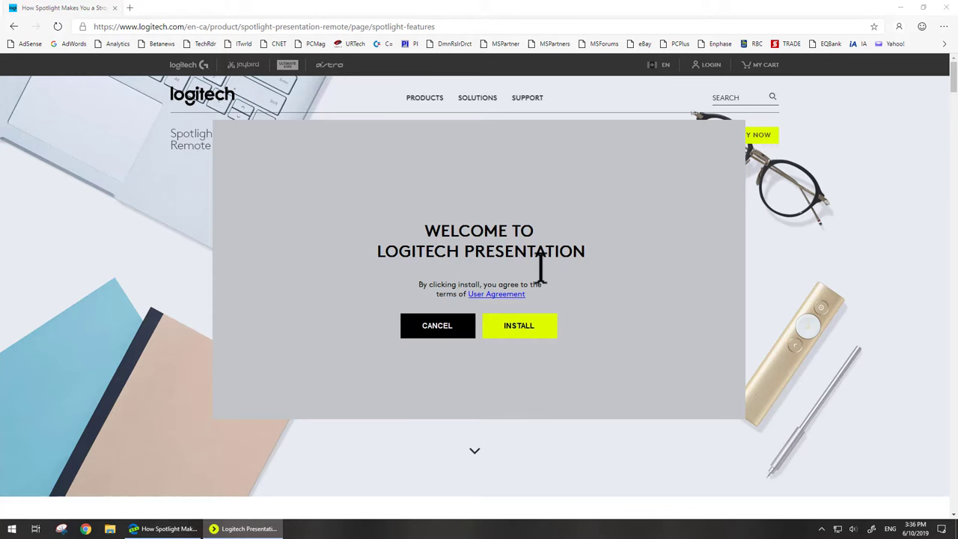
Install Logitech Presentation with analytics sharing on and choose Spotlight as the device.
{"action": "left_click", "coordinate": [532, 345]}
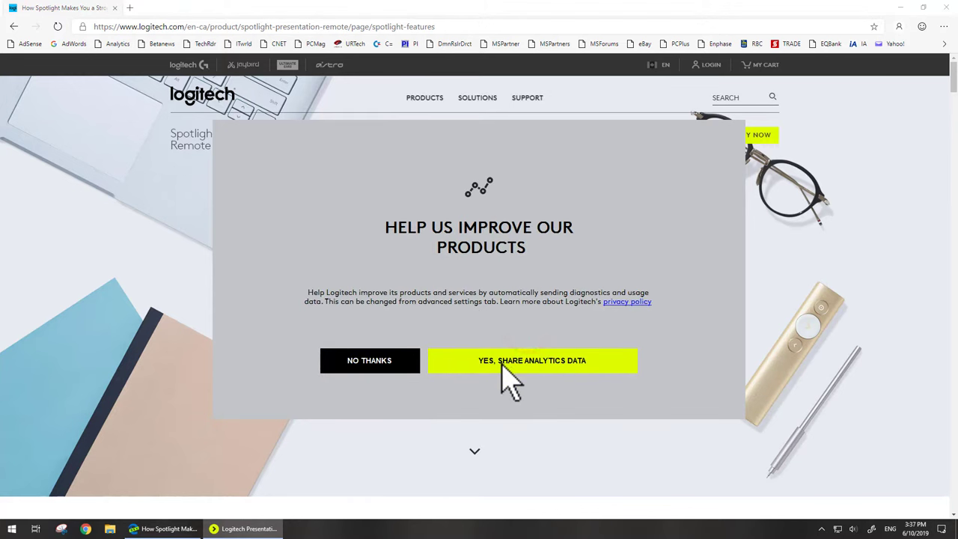
{"action": "left_click", "coordinate": [513, 362]}
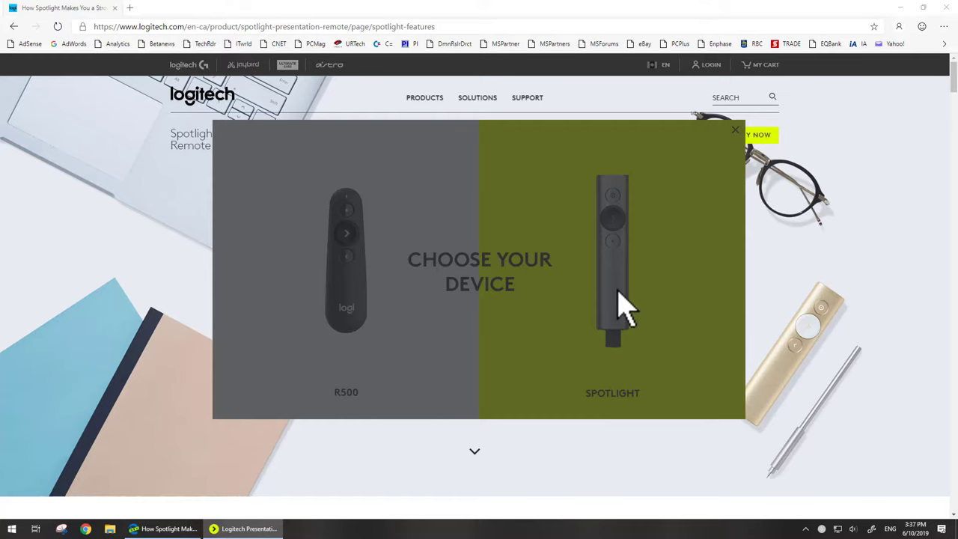
{"action": "left_click", "coordinate": [618, 291]}
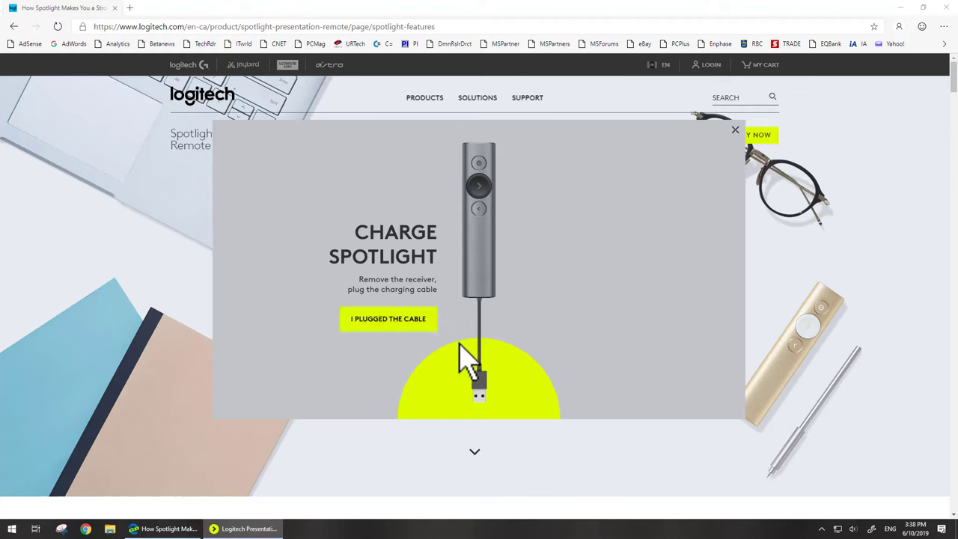
Confirm the Spotlight charging cable is plugged in to continue pairing and the tutorial.
{"action": "left_click", "coordinate": [388, 317]}
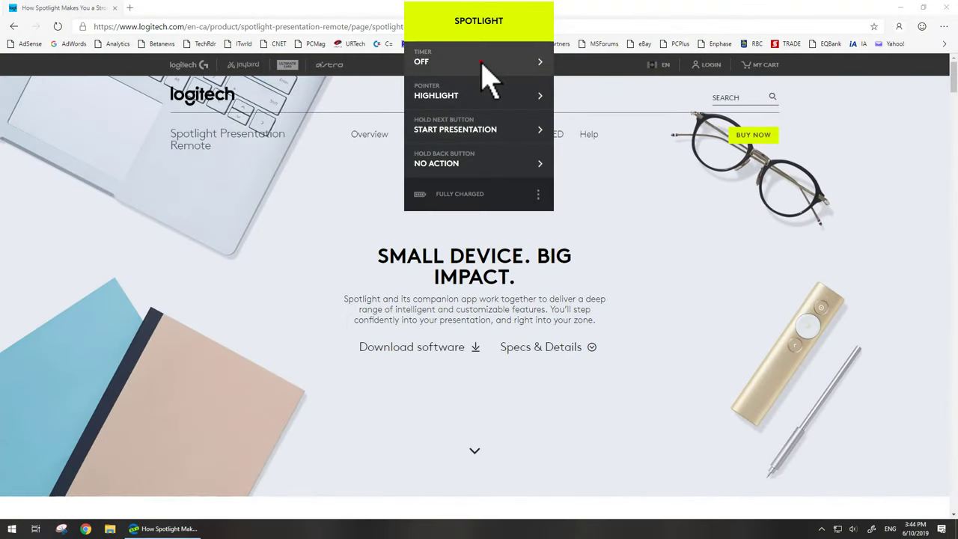
Turn on Spotlight timers and alerts, then return to the timer options list.
{"action": "left_click", "coordinate": [481, 63]}
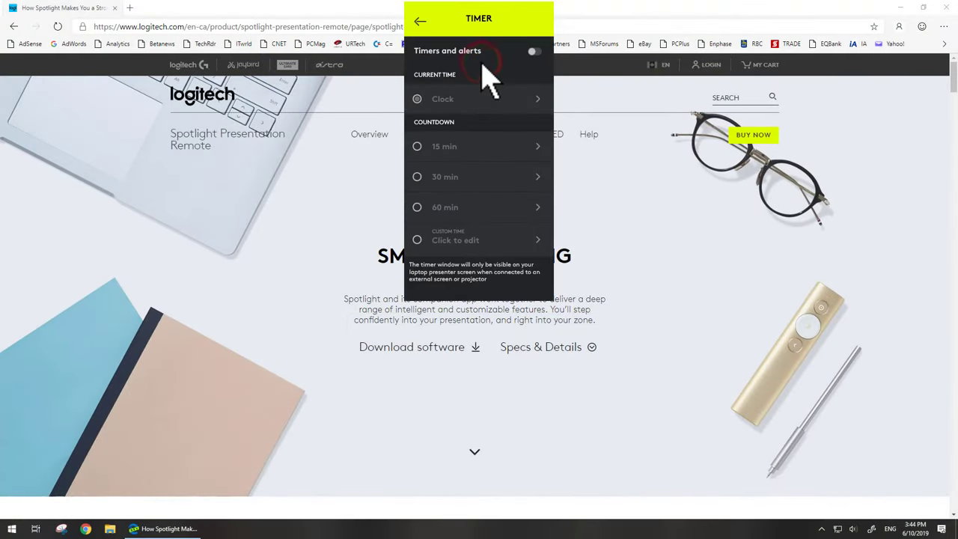
{"action": "left_click", "coordinate": [534, 51]}
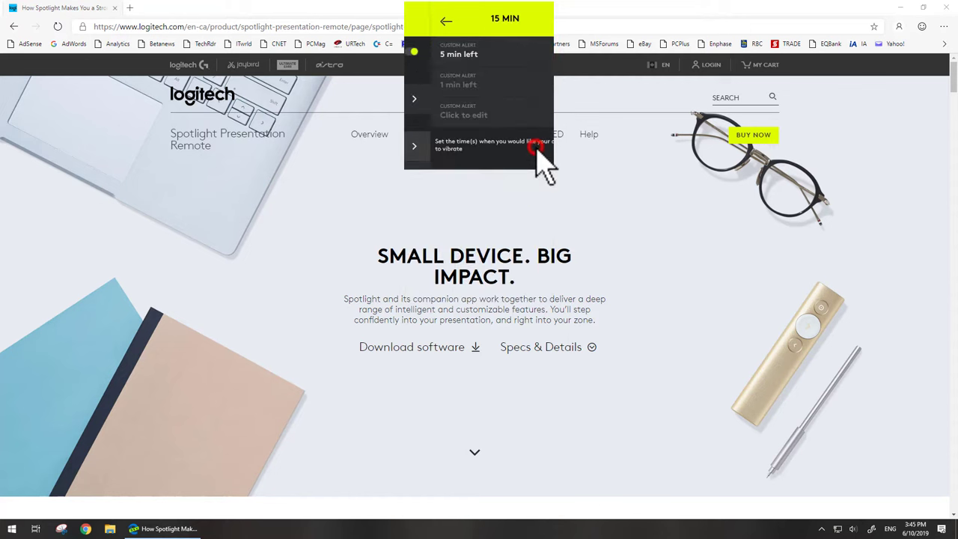
{"action": "left_click", "coordinate": [421, 21]}
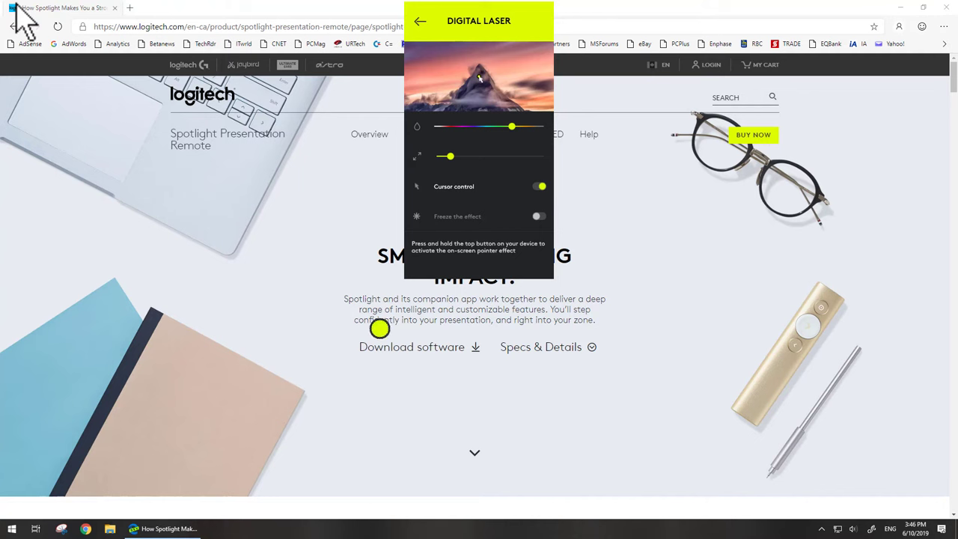
Dismiss the Digital Laser panel and reveal the hidden taskbar tray icons.
{"action": "left_click", "coordinate": [437, 201]}
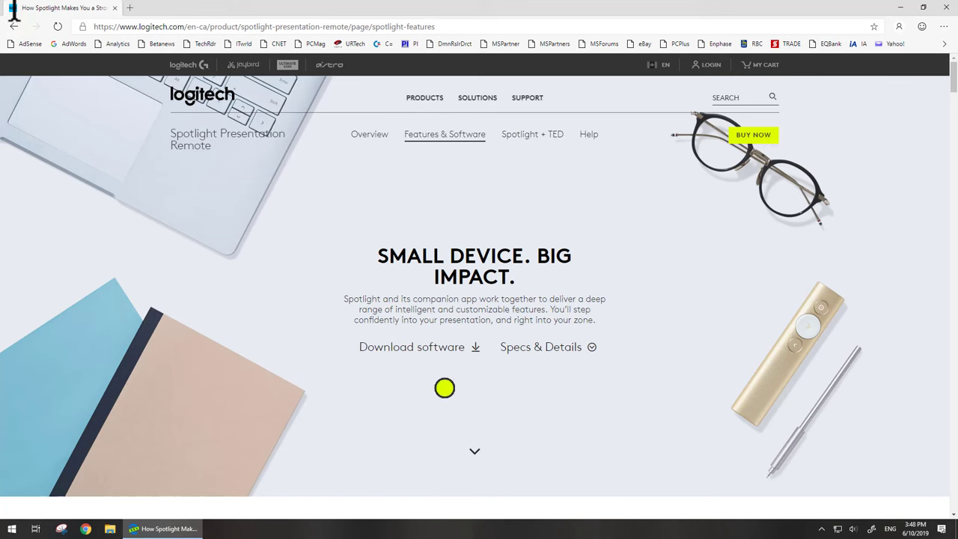
{"action": "left_click", "coordinate": [545, 350]}
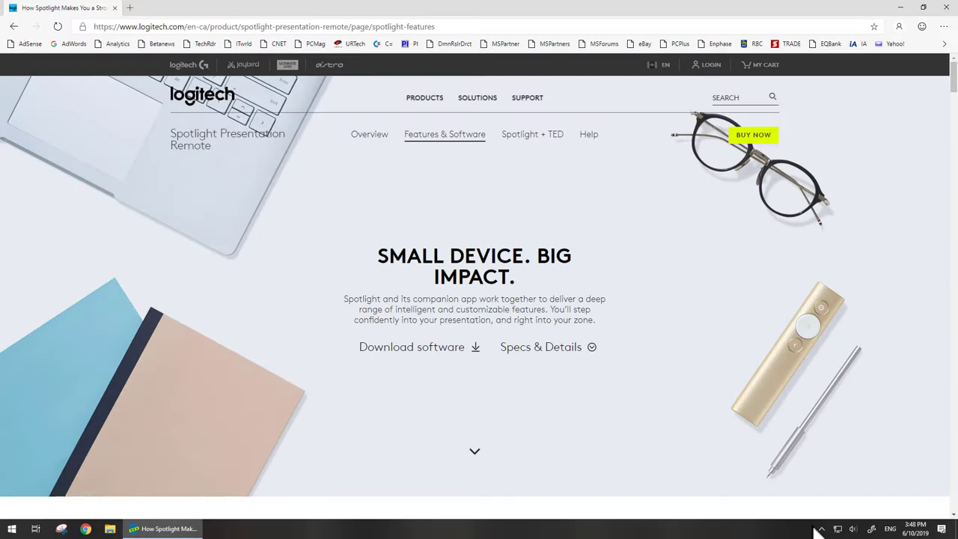
{"action": "left_click", "coordinate": [821, 528]}
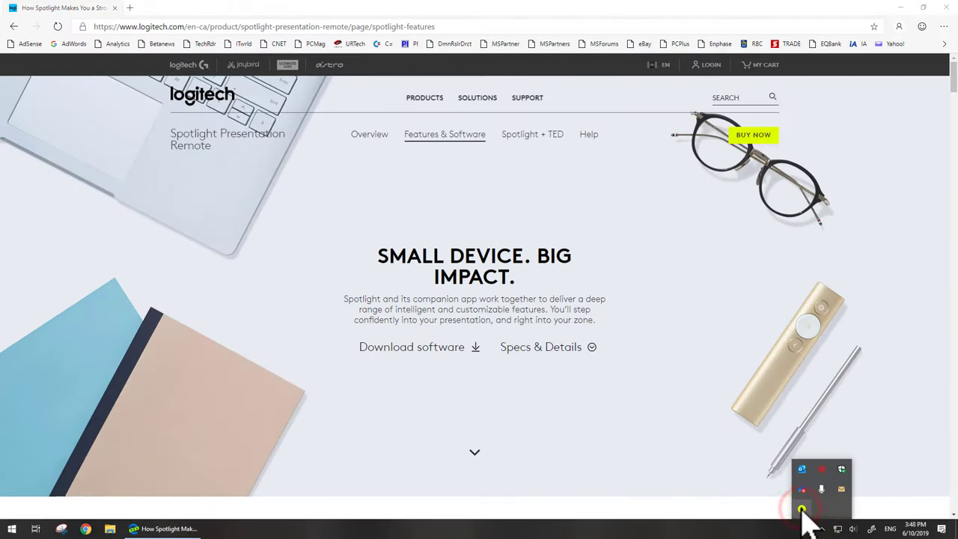
Relaunch Spotlight from the tray and check hold-next (Start presentation) and hold-back (No action).
{"action": "right_click", "coordinate": [801, 509]}
{"action": "left_click", "coordinate": [749, 482]}
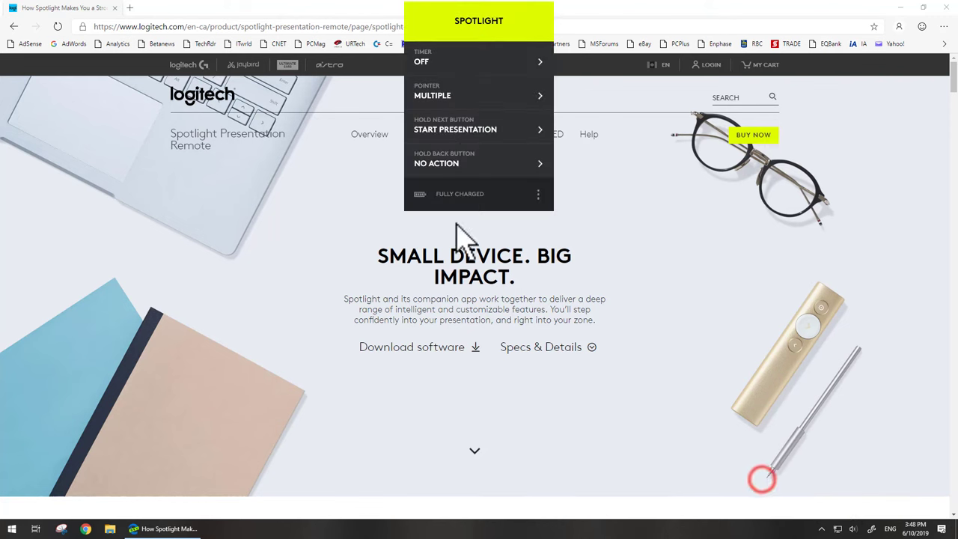
{"action": "left_click", "coordinate": [542, 131]}
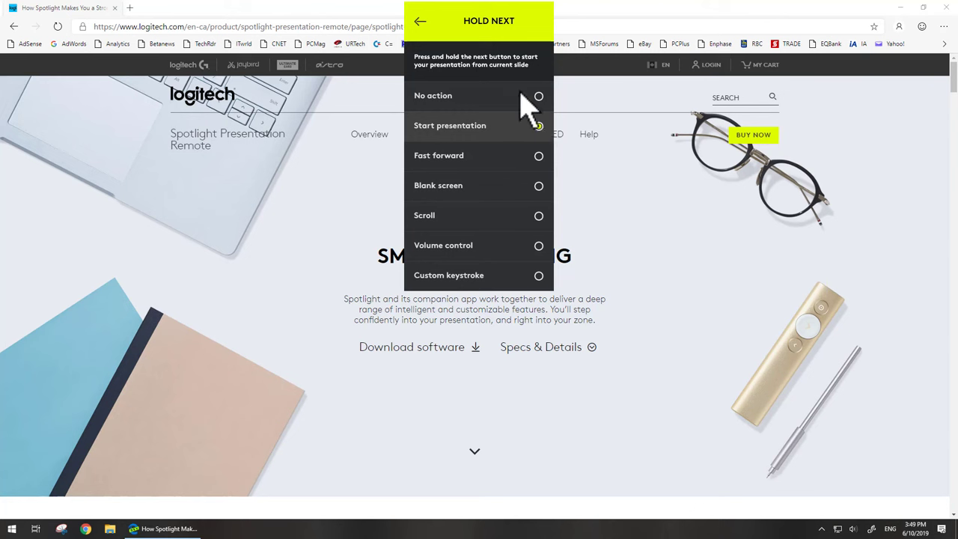
{"action": "left_click", "coordinate": [418, 19]}
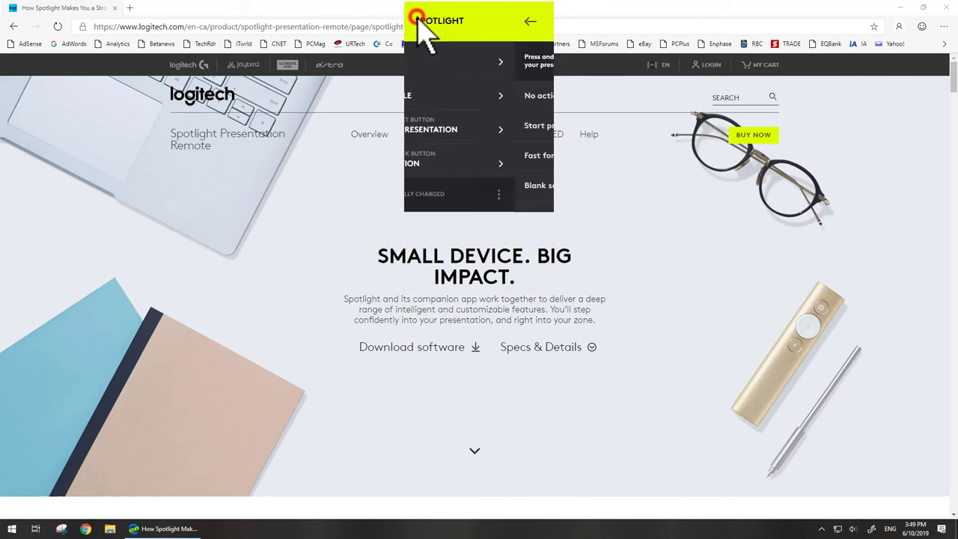
{"action": "left_click", "coordinate": [464, 158]}
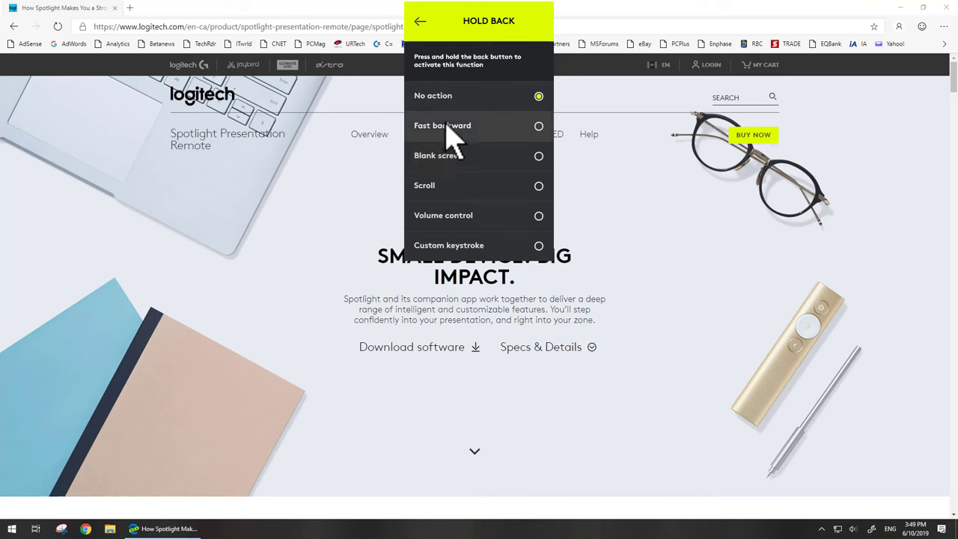
{"action": "left_click", "coordinate": [419, 19]}
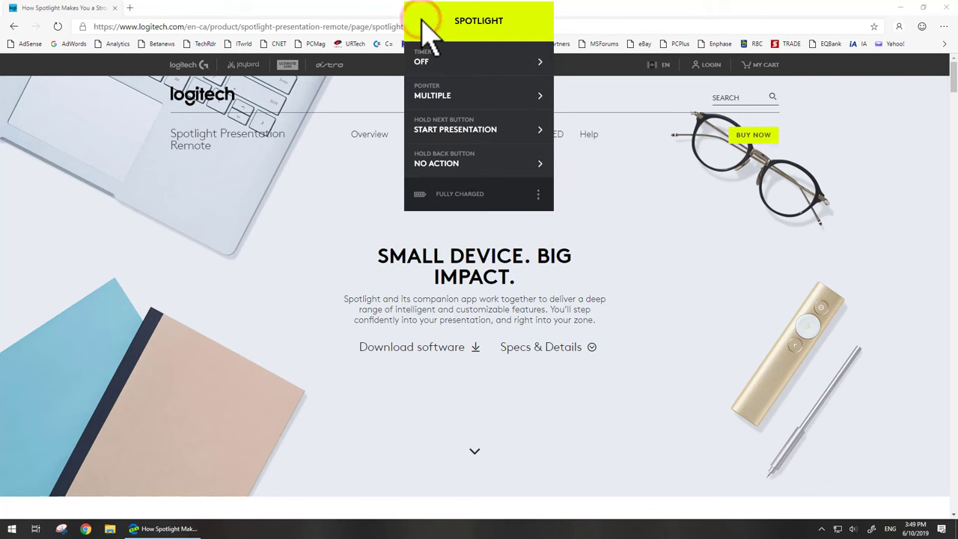
{"action": "left_click", "coordinate": [539, 195]}
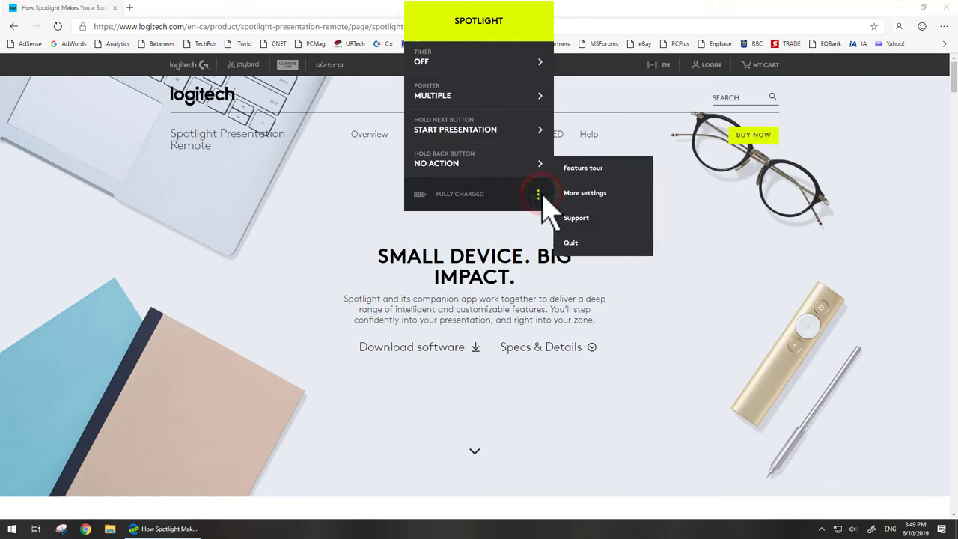
{"action": "left_click", "coordinate": [585, 196]}
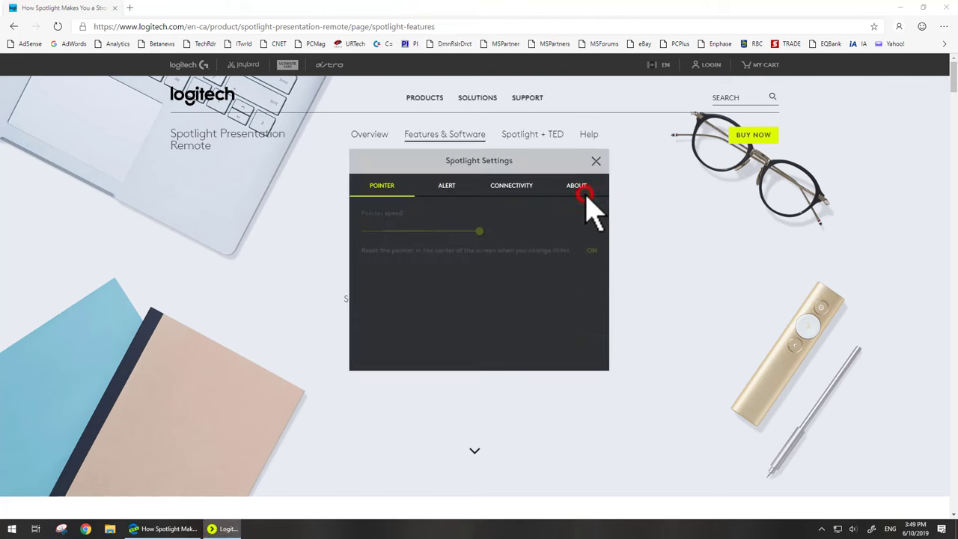
{"action": "left_click", "coordinate": [452, 185]}
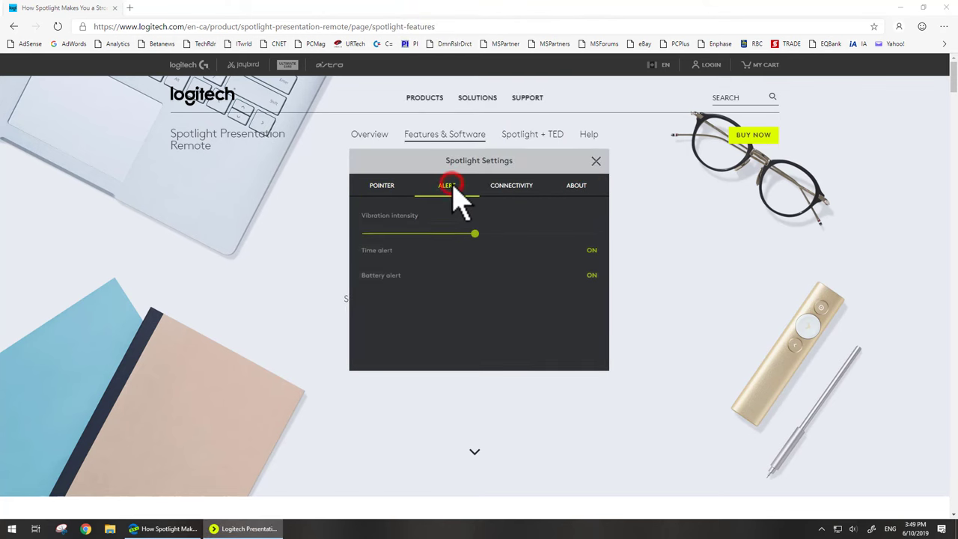
{"action": "left_click", "coordinate": [506, 188]}
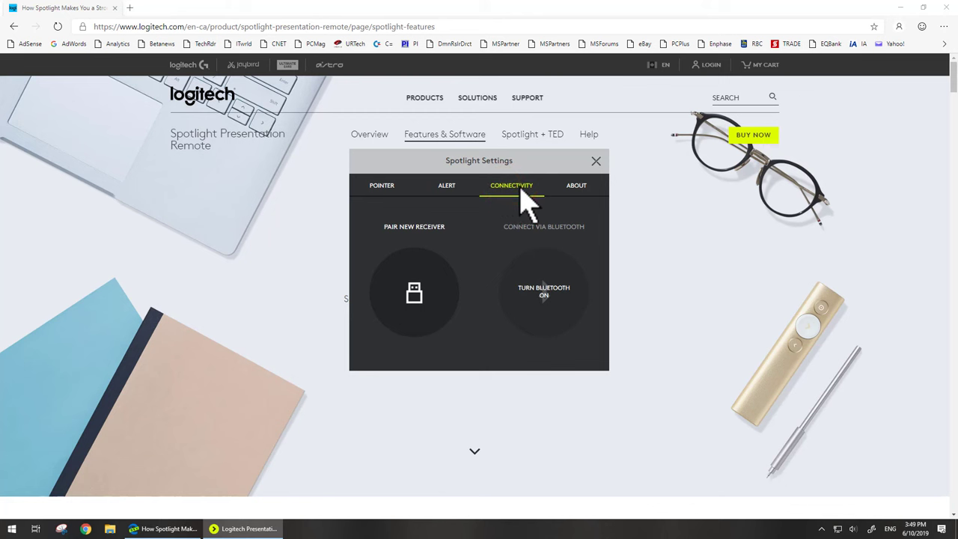
{"action": "left_click", "coordinate": [578, 191]}
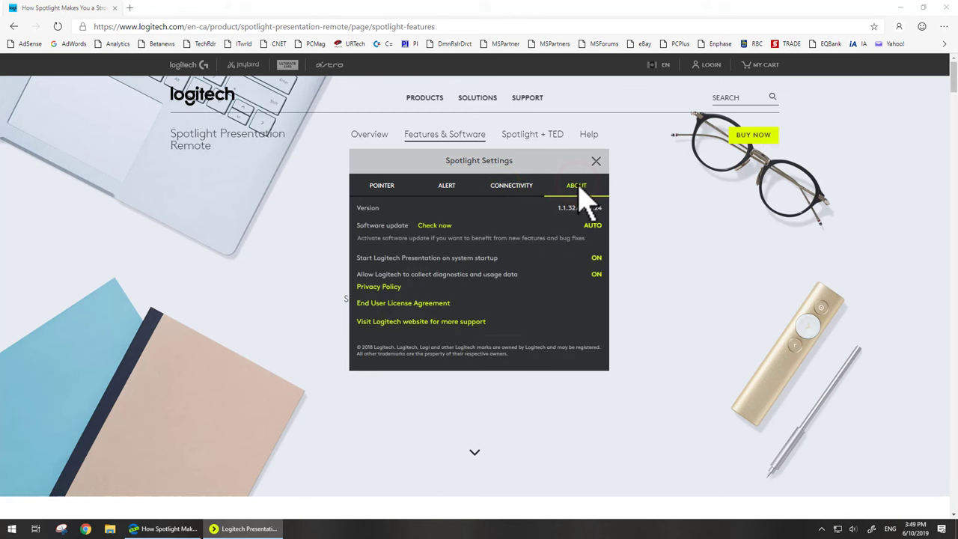
{"action": "left_click", "coordinate": [525, 192]}
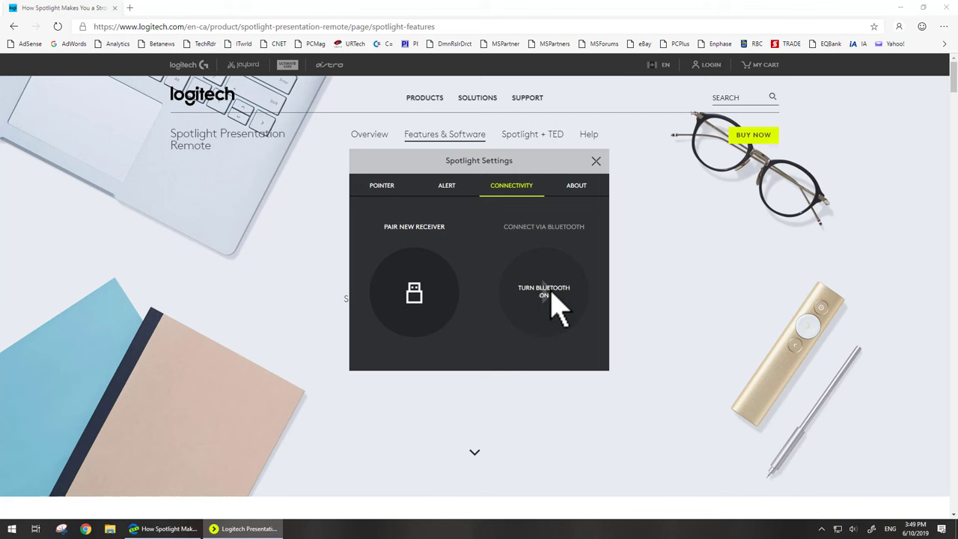
{"action": "left_click", "coordinate": [453, 188]}
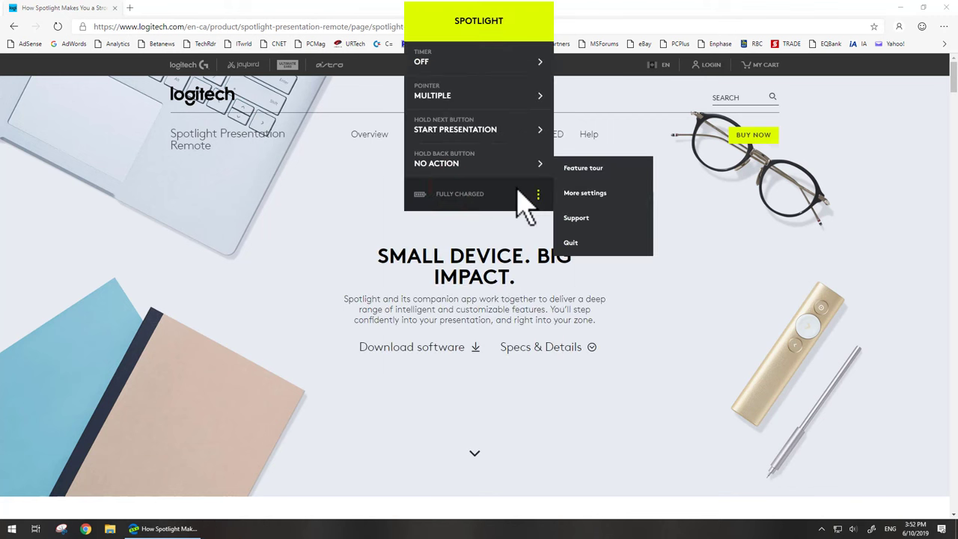